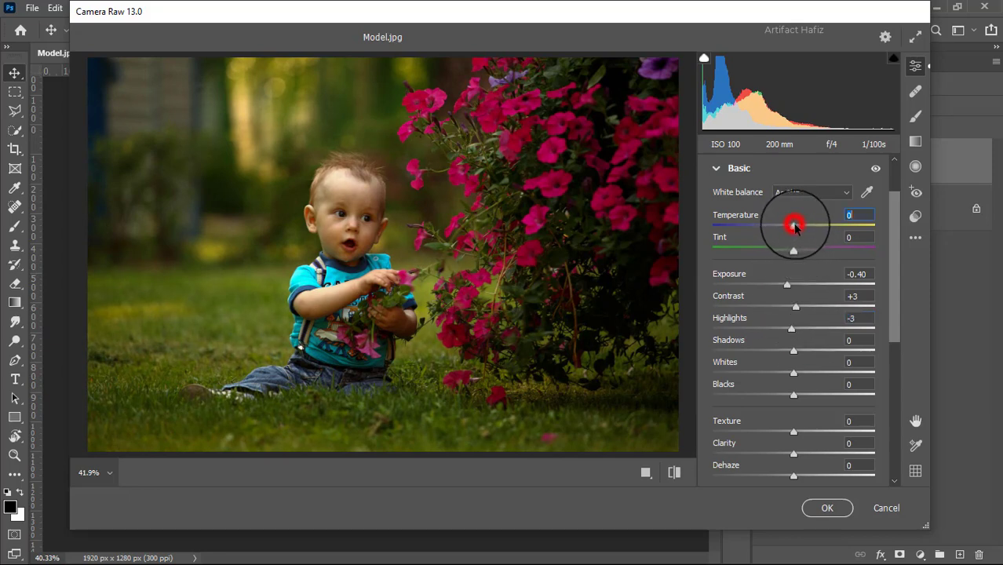
# Step: Set Temperature to +2 and Tint to -2, plus Shadows +5, Whites +32 and Blacks +7 in the basic adjustments
pyautogui.moveTo(794, 226); pyautogui.dragTo(792, 253)
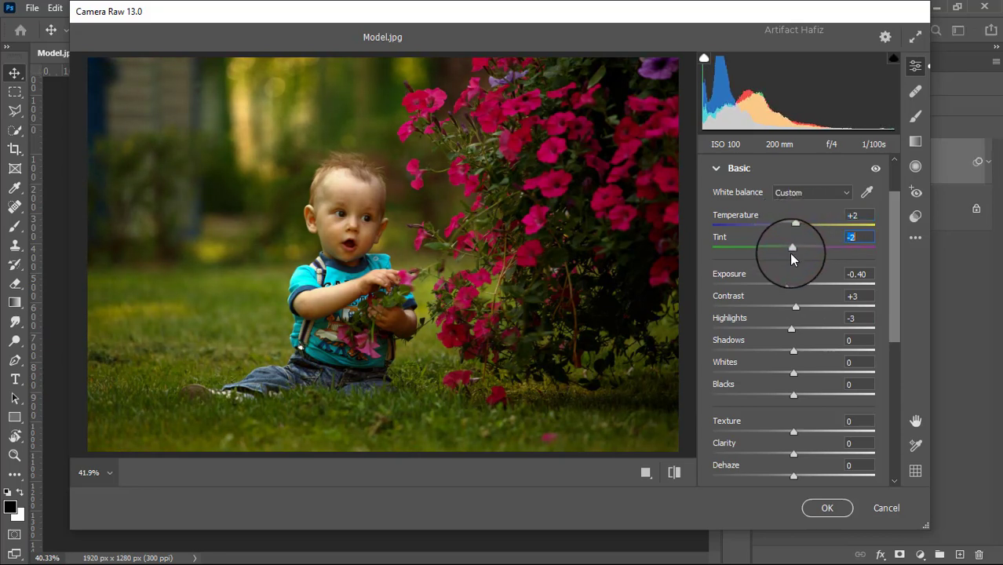
pyautogui.scroll(-2, 793, 313)
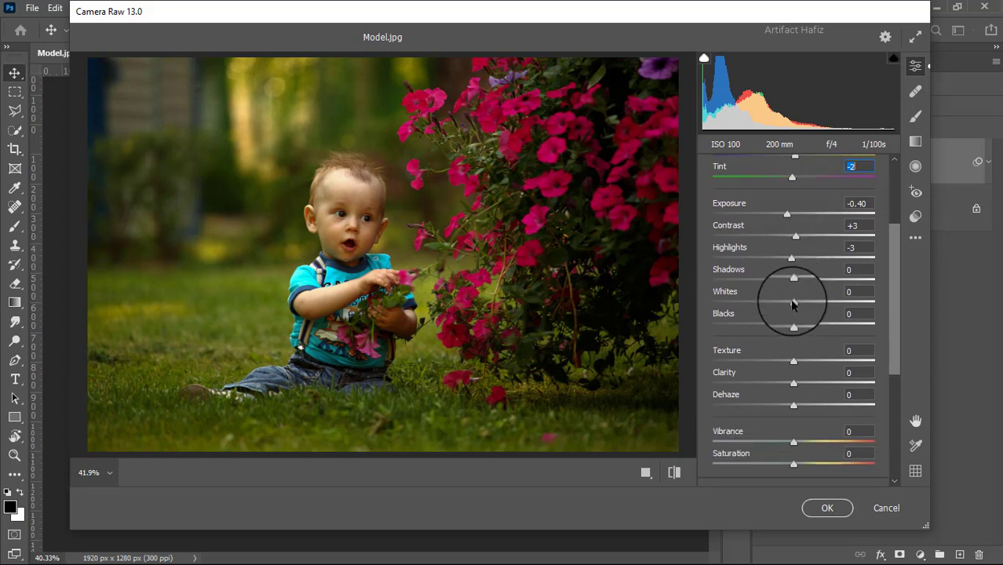
pyautogui.moveTo(794, 279); pyautogui.dragTo(796, 330)
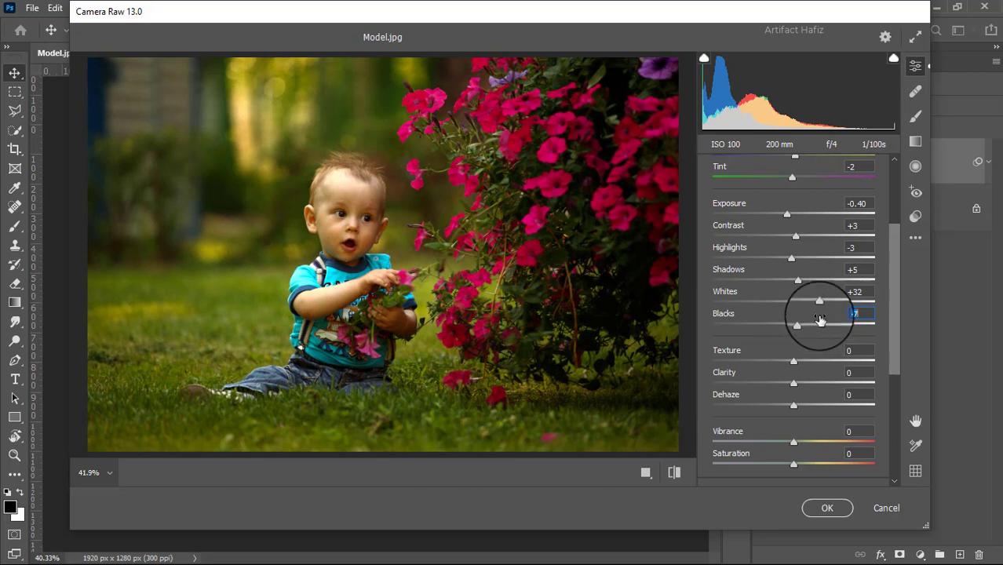
# Step: Set Texture to +2, Clarity to +17, Dehaze to -4, Vibrance to +9 and Saturation to -4
pyautogui.scroll(-3, 819, 318)
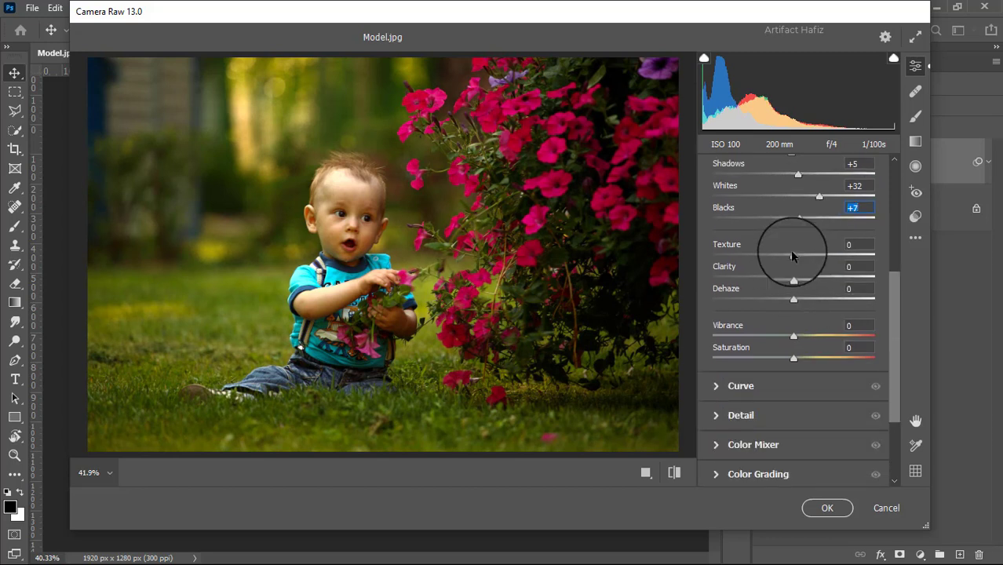
pyautogui.moveTo(793, 257); pyautogui.dragTo(809, 281)
pyautogui.scroll(-1, 788, 282)
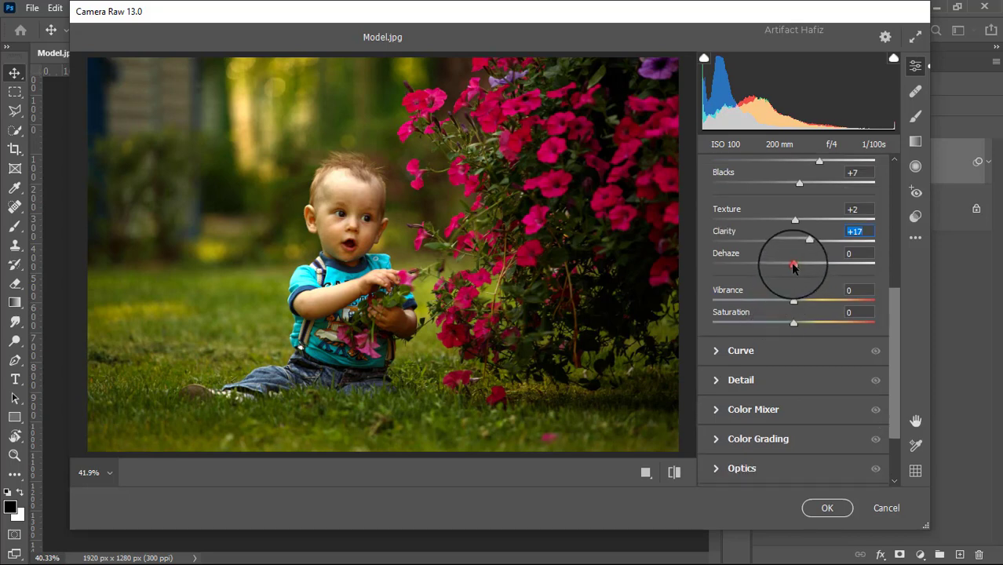
pyautogui.moveTo(793, 266); pyautogui.dragTo(790, 270)
pyautogui.scroll(-2, 790, 269)
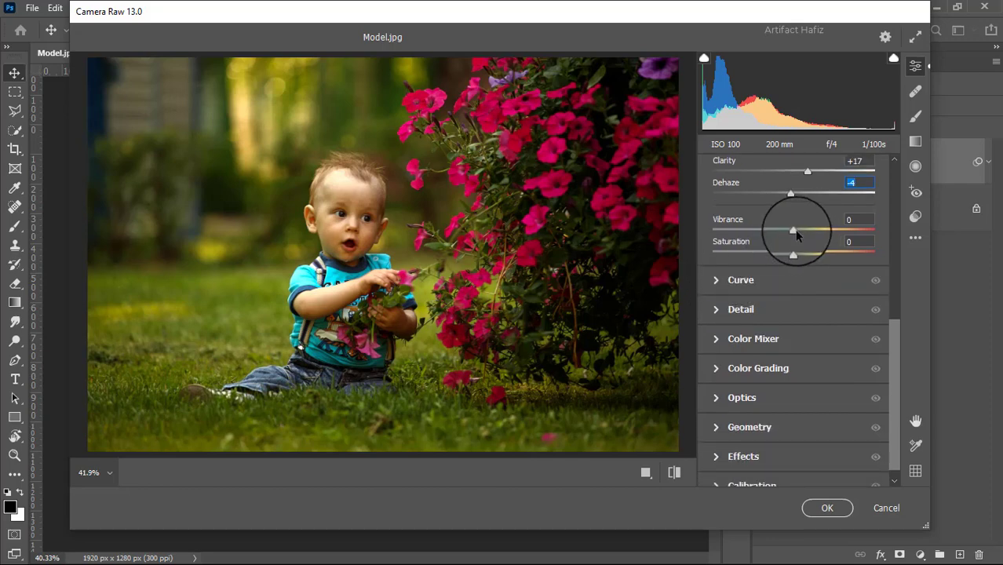
pyautogui.moveTo(796, 232); pyautogui.dragTo(791, 256)
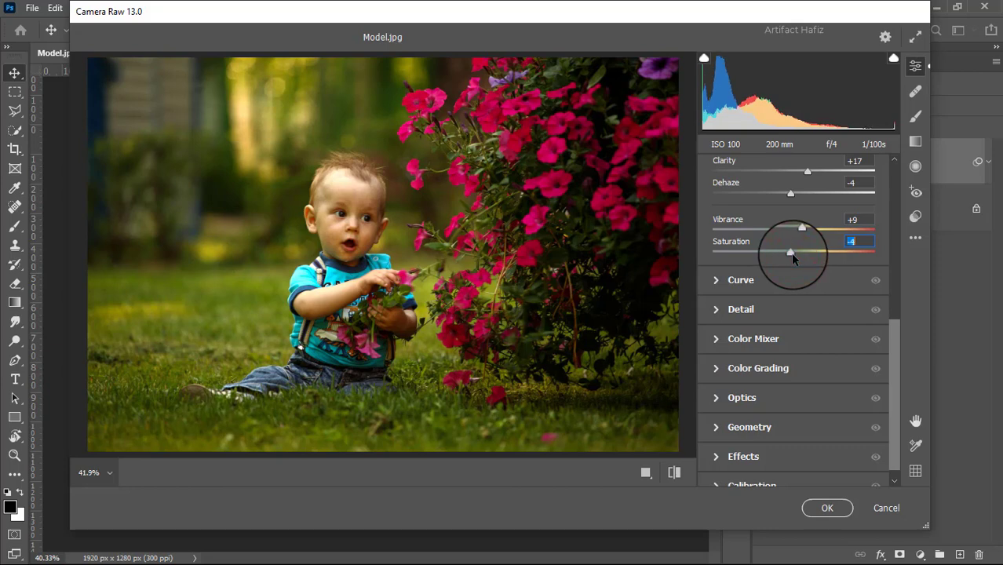
# Step: Add two points to the tone curve, one at input 62, output 62 and one at input 185, output 194
pyautogui.click(718, 281)
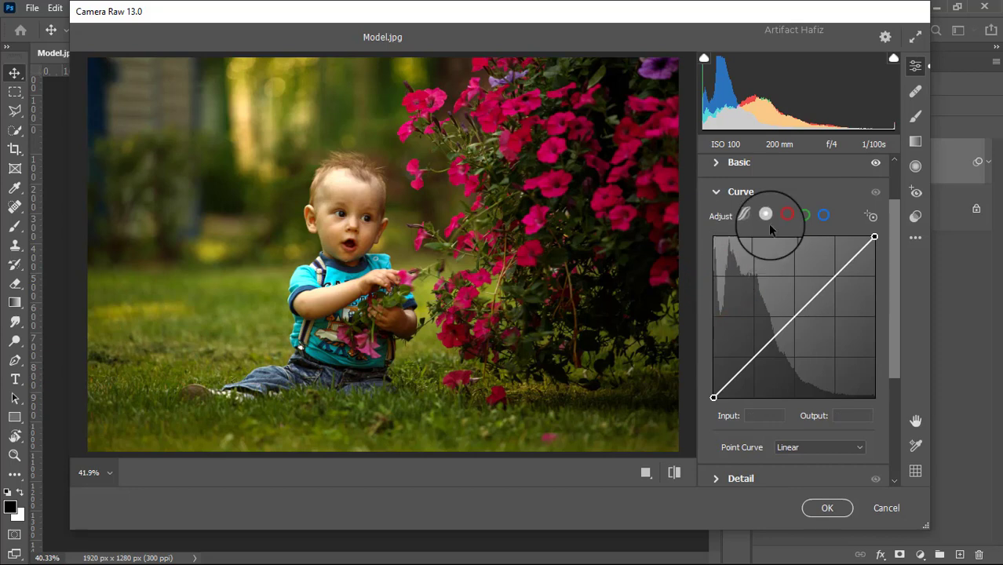
pyautogui.click(752, 357)
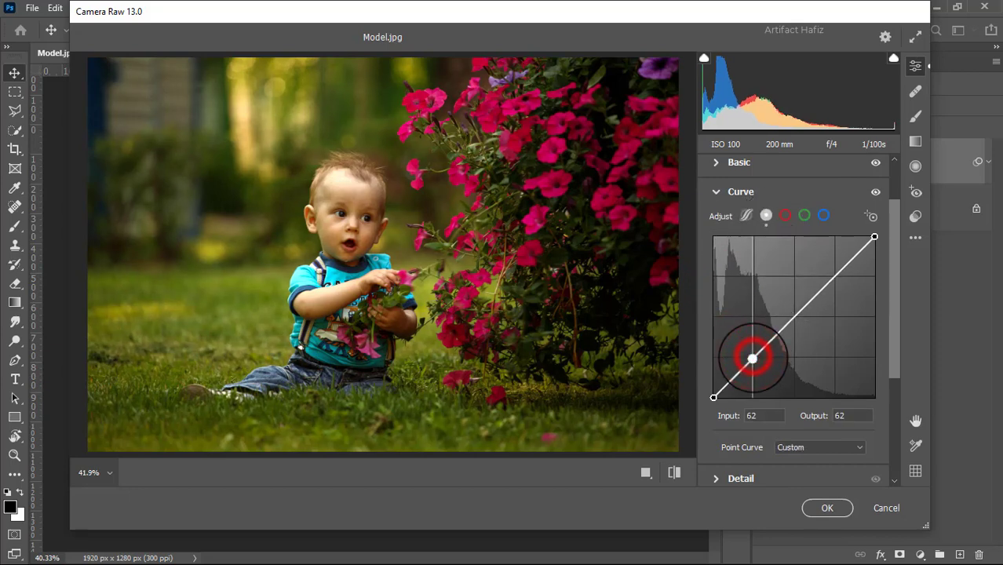
pyautogui.click(833, 274)
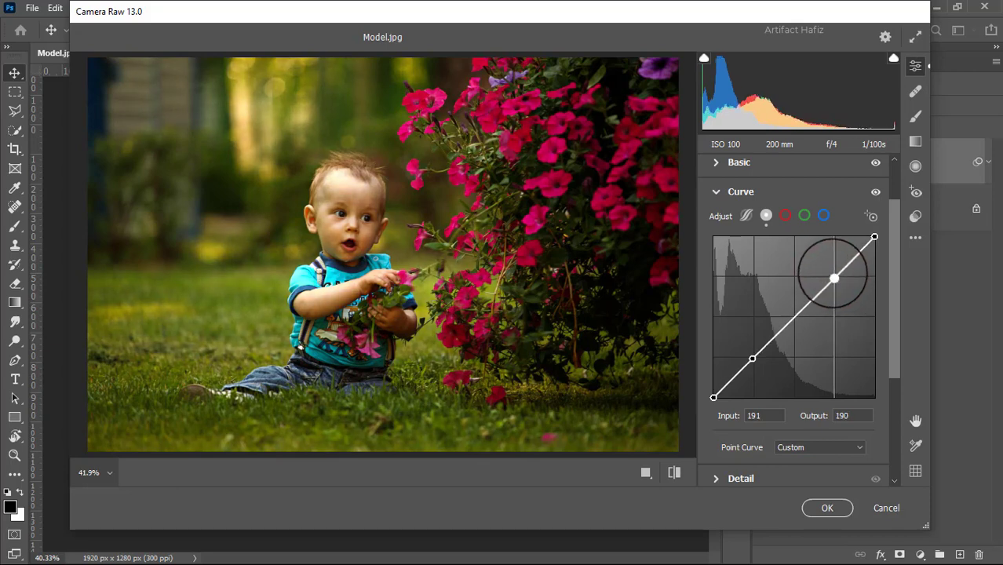
pyautogui.moveTo(833, 277); pyautogui.dragTo(830, 275)
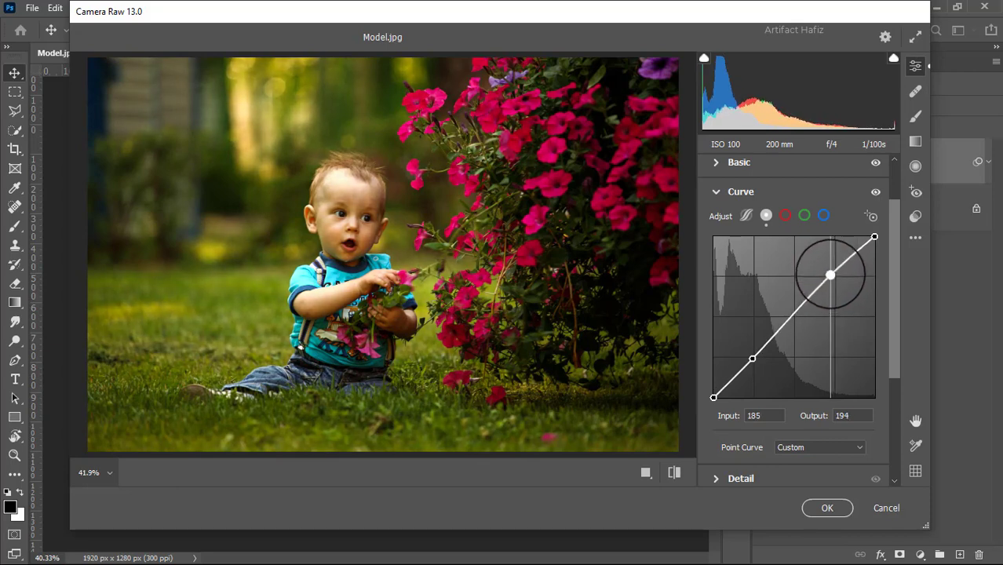
# Step: Set the detail adjustments to Sharpening 20, Noise Reduction 8 and Color Noise Reduction 15
pyautogui.scroll(-3, 817, 330)
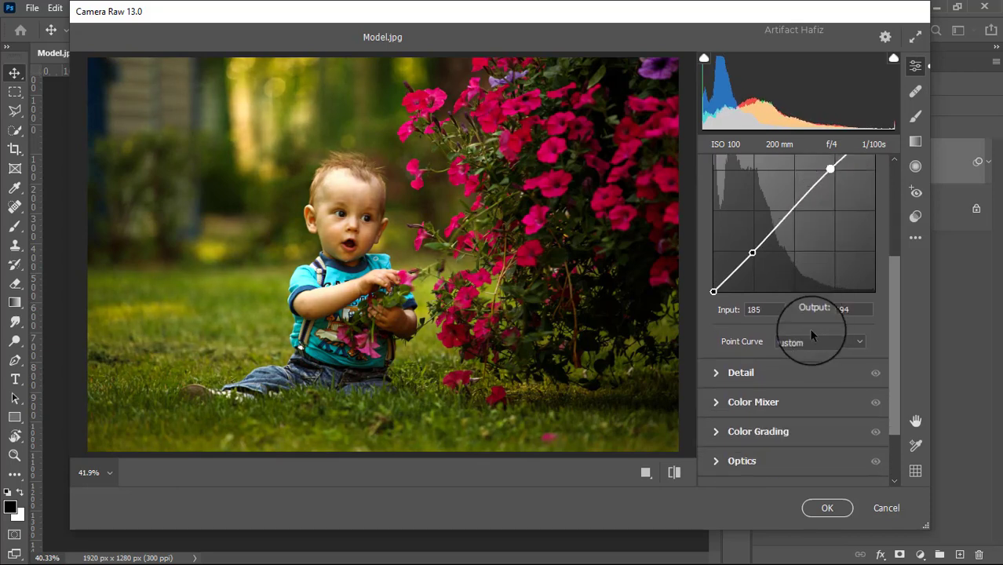
pyautogui.click(730, 373)
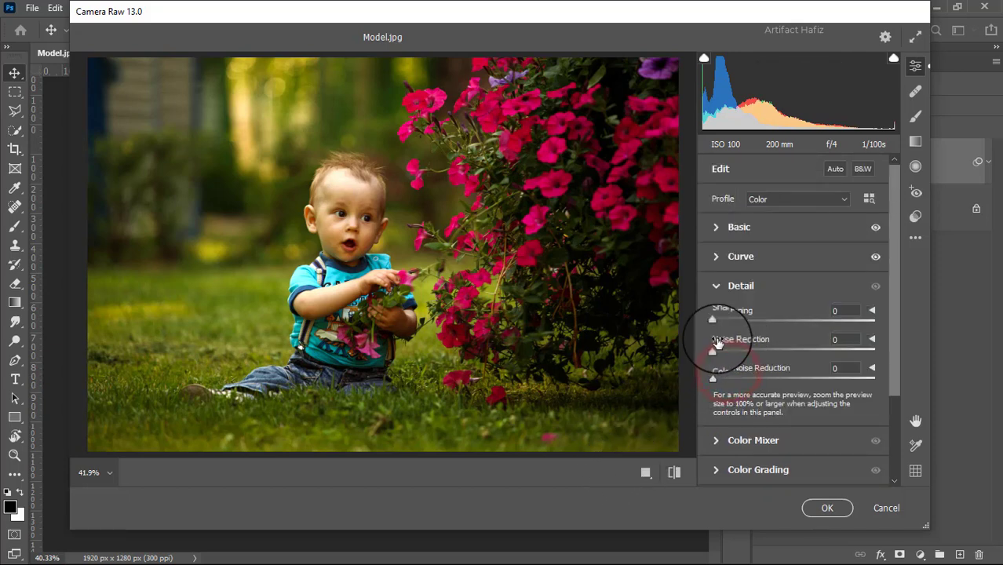
pyautogui.moveTo(715, 322); pyautogui.dragTo(738, 318)
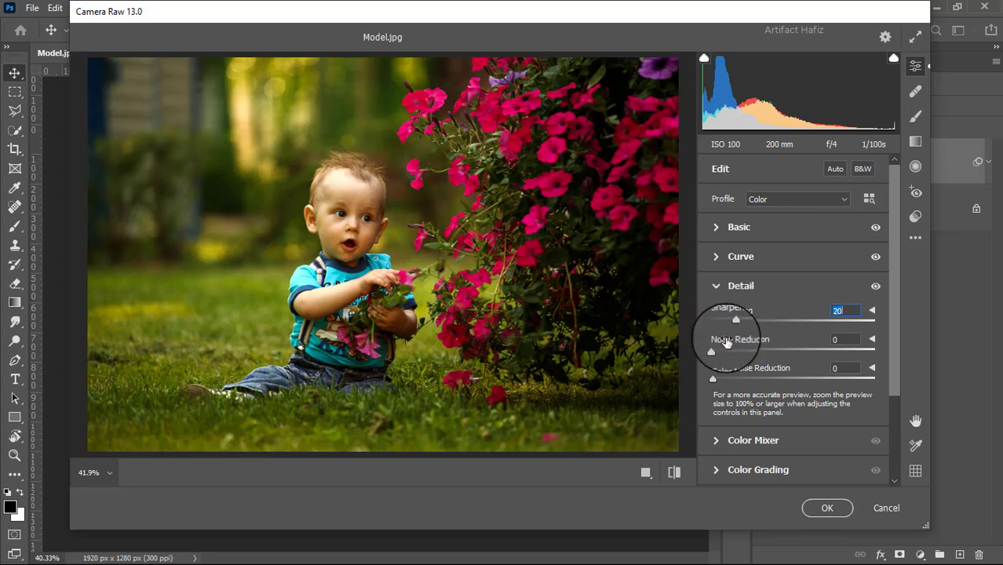
pyautogui.moveTo(713, 350); pyautogui.dragTo(725, 354)
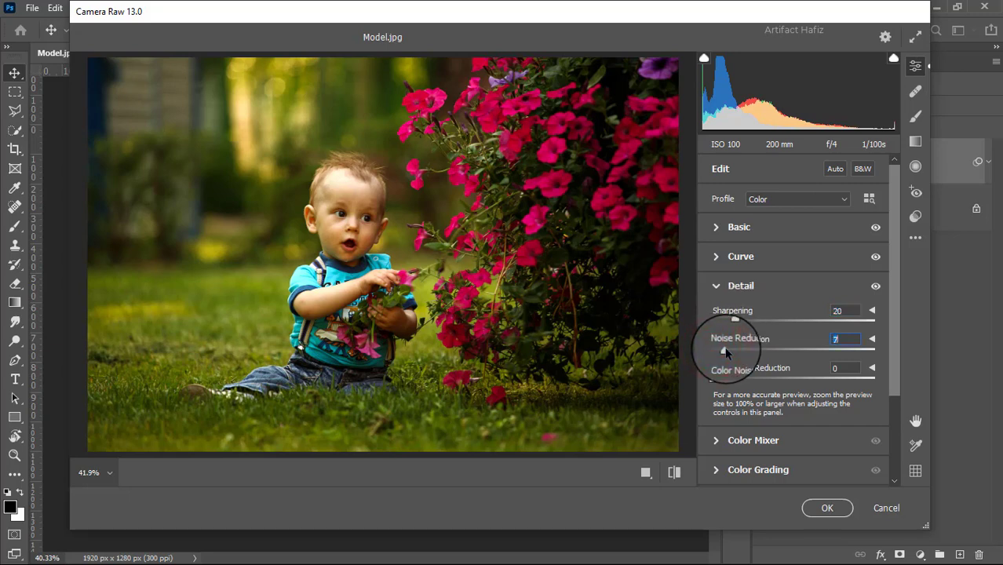
pyautogui.moveTo(713, 378); pyautogui.dragTo(735, 382)
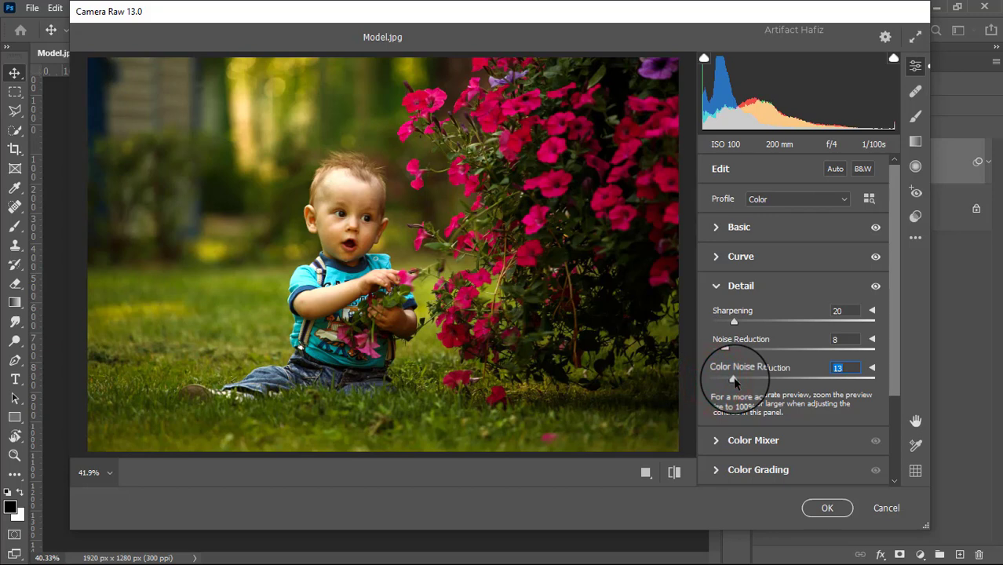
pyautogui.moveTo(735, 382); pyautogui.dragTo(738, 382)
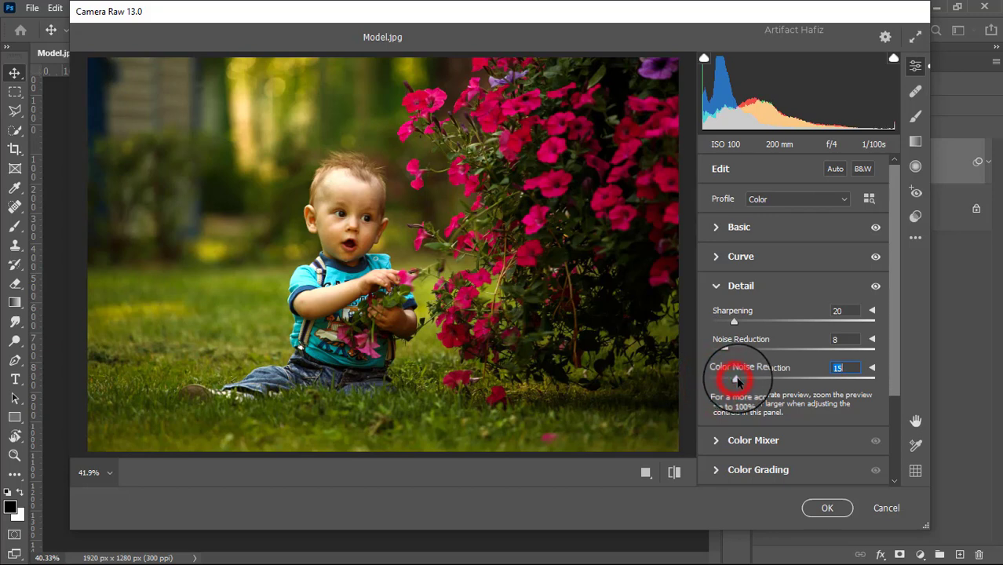
# Step: Set the Color Mixer saturation to Reds +4, Oranges +22, Yellows -75, Greens -34, Aquas +2, Blues +6 and Purples +2
pyautogui.scroll(-3, 777, 338)
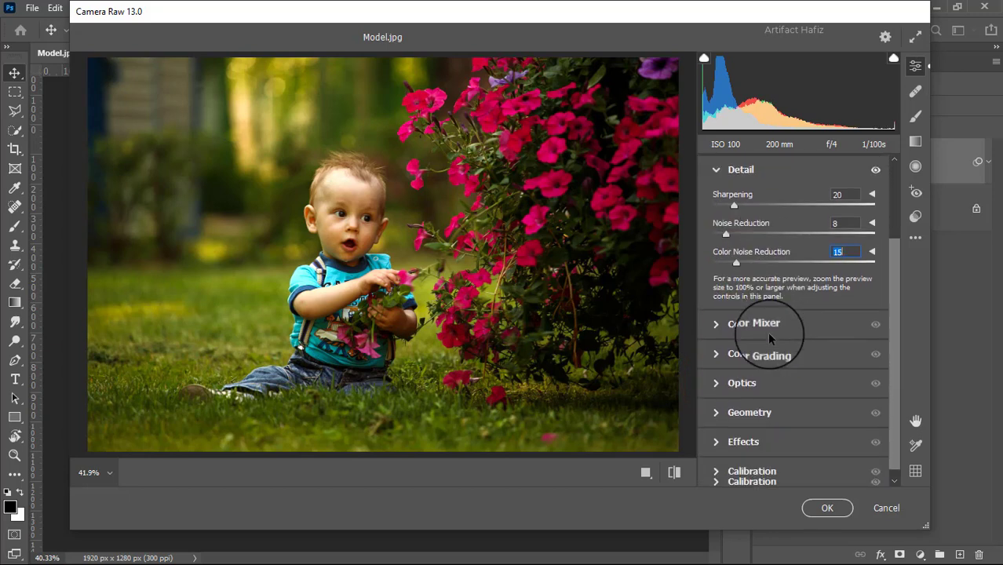
pyautogui.click(713, 327)
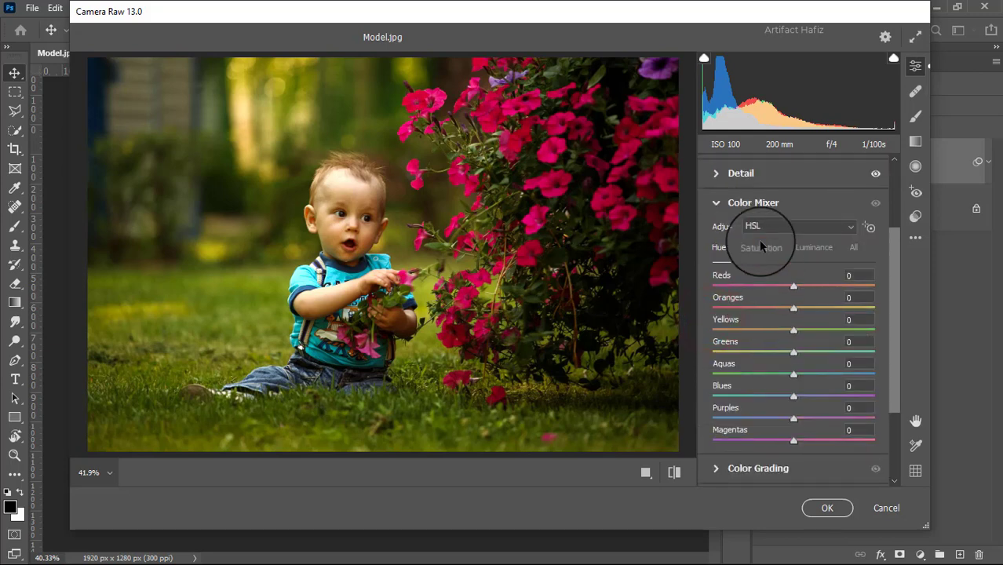
pyautogui.click(760, 246)
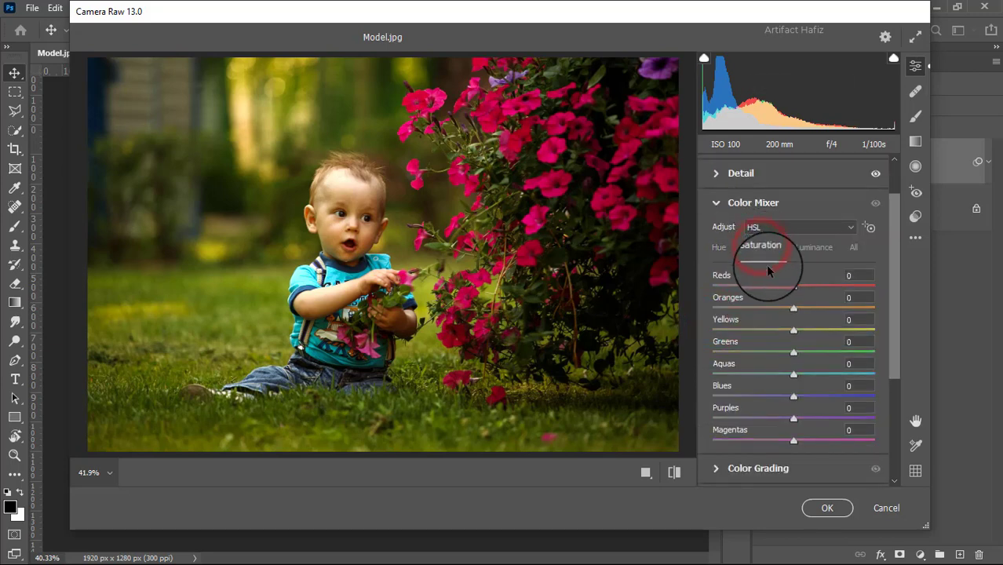
pyautogui.moveTo(792, 293); pyautogui.dragTo(727, 345)
pyautogui.moveTo(791, 352); pyautogui.dragTo(735, 333)
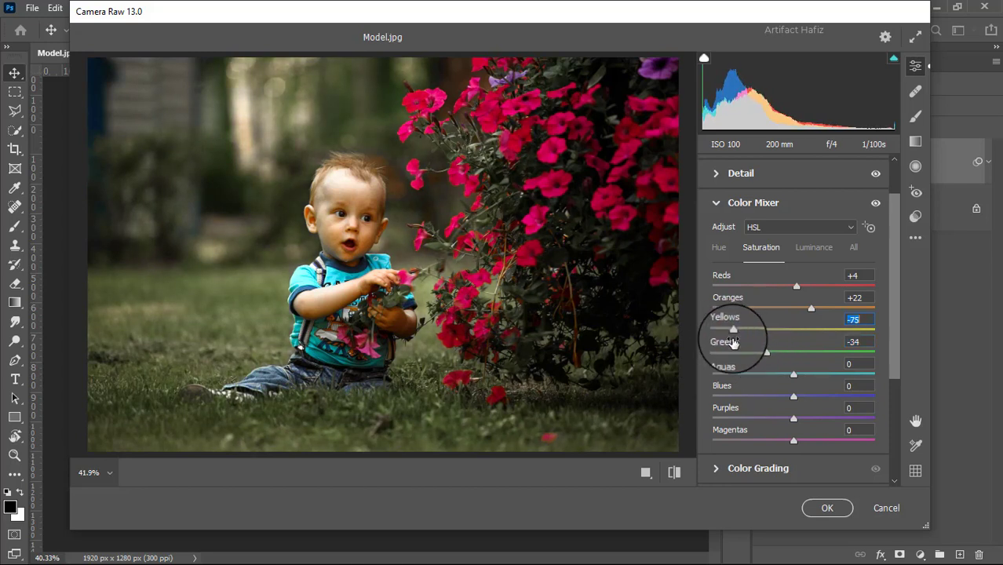
pyautogui.scroll(-1, 793, 329)
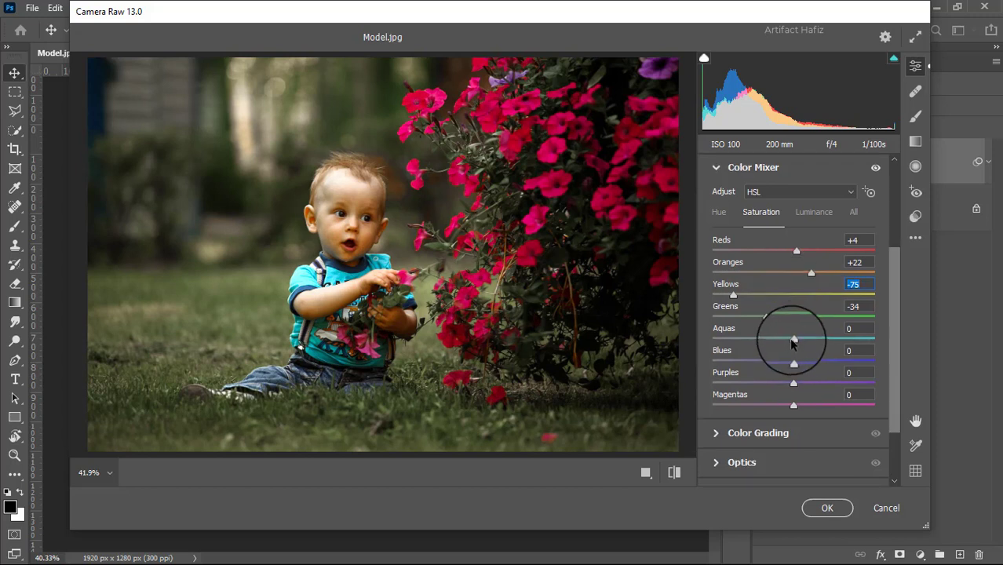
pyautogui.moveTo(793, 338); pyautogui.dragTo(796, 383)
pyautogui.click(796, 338)
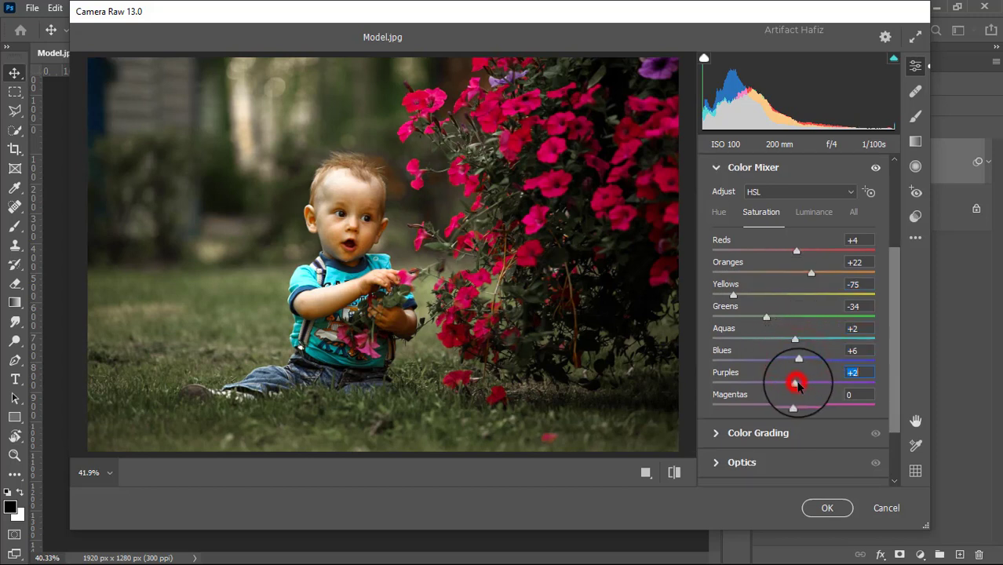
# Step: Set the Color Mixer luminance to Reds +15, Yellows +5, Greens +10, Aquas +13, Blues +7, Purples +5 and Magentas +4
pyautogui.click(811, 214)
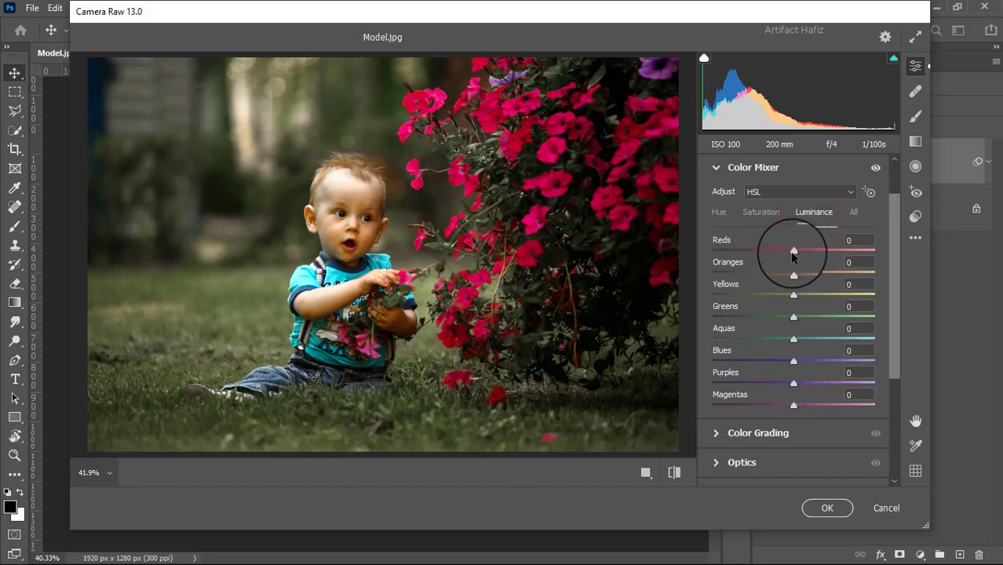
pyautogui.moveTo(794, 248)
pyautogui.mouseDown()
pyautogui.moveTo(820, 250)
pyautogui.moveTo(806, 250)
pyautogui.mouseUp()
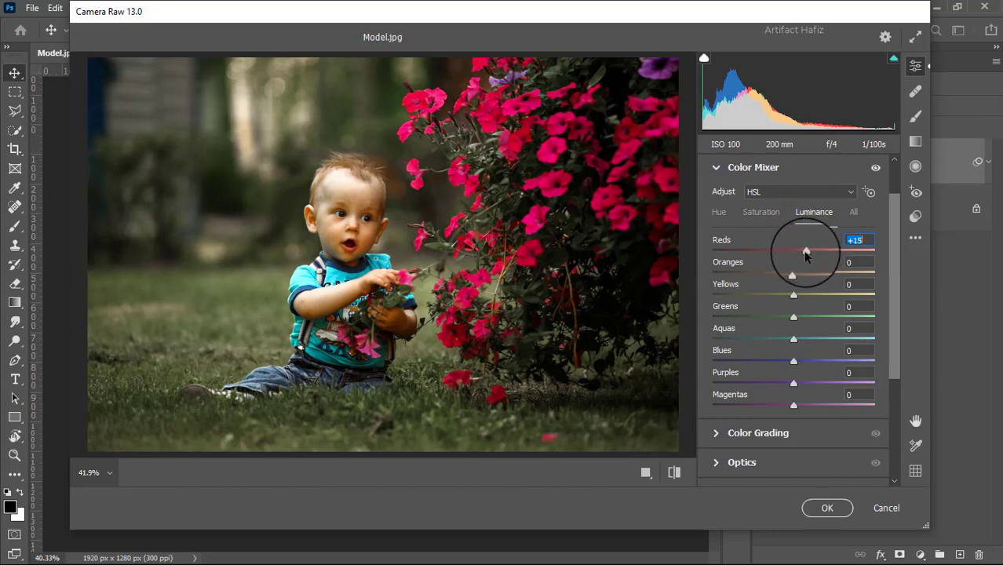
pyautogui.moveTo(794, 293); pyautogui.dragTo(798, 406)
pyautogui.click(794, 316)
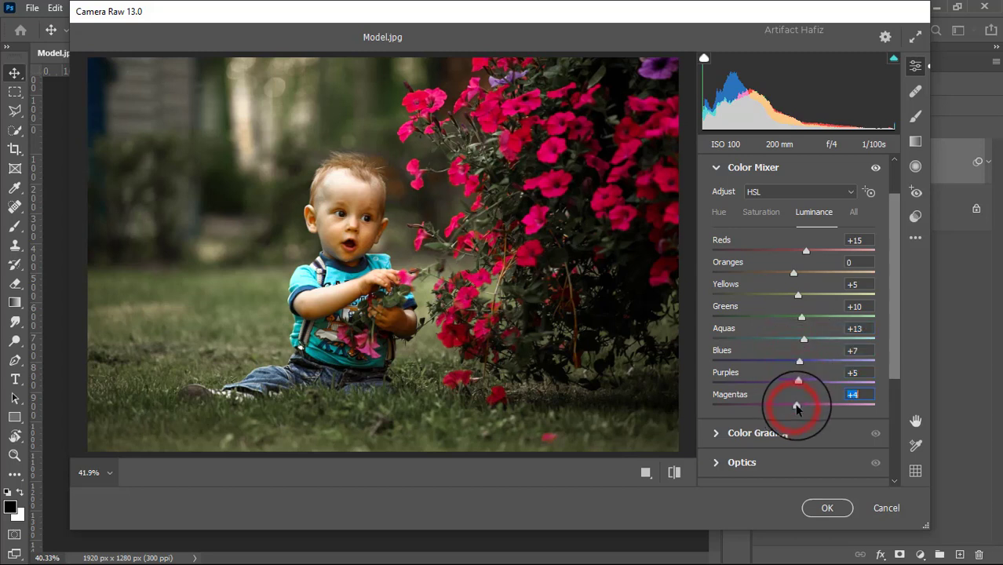
# Step: Set the Color Mixer hue to Yellows -5, Greens +7, Aquas -33 and Blues -19
pyautogui.click(723, 214)
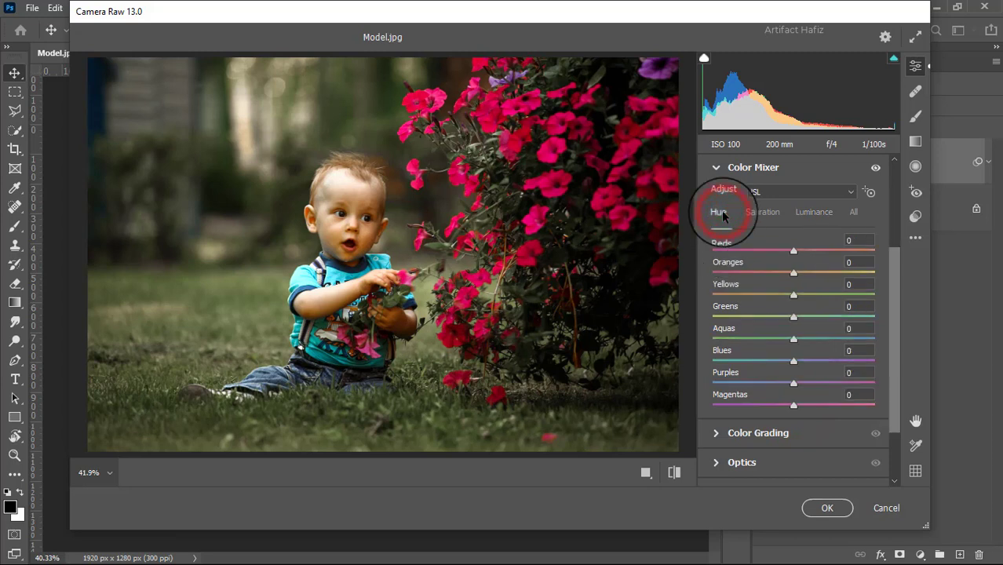
pyautogui.click(794, 339)
pyautogui.moveTo(794, 339); pyautogui.dragTo(691, 340)
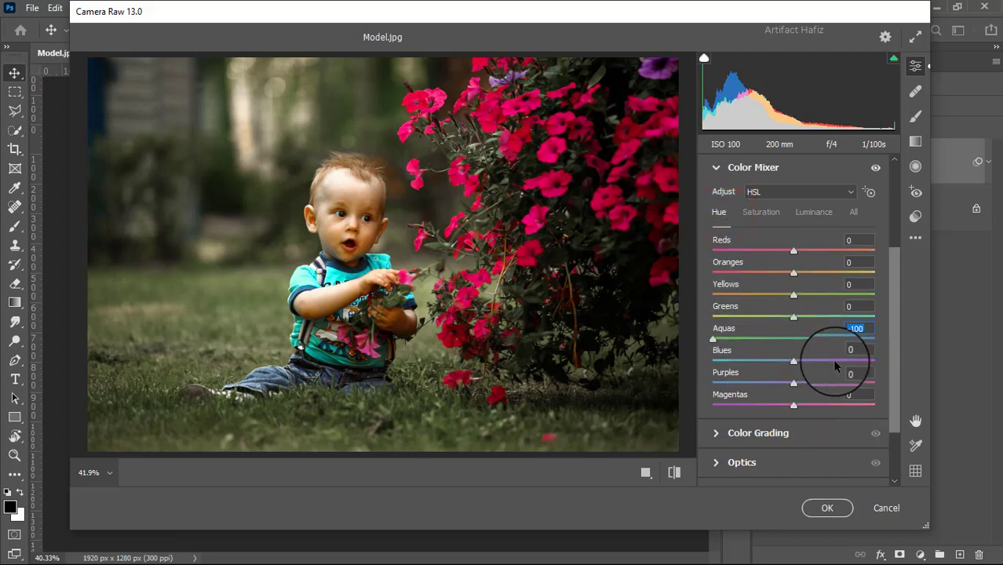
pyautogui.moveTo(794, 362)
pyautogui.mouseDown()
pyautogui.moveTo(685, 366)
pyautogui.moveTo(852, 362)
pyautogui.moveTo(719, 363)
pyautogui.moveTo(835, 366)
pyautogui.moveTo(779, 363)
pyautogui.mouseUp()
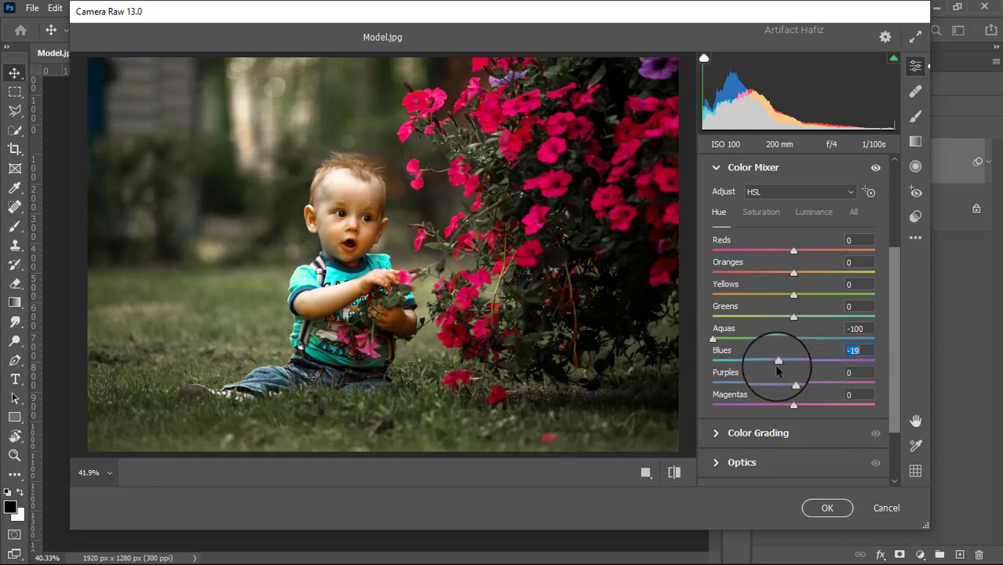
pyautogui.moveTo(715, 339); pyautogui.dragTo(800, 331)
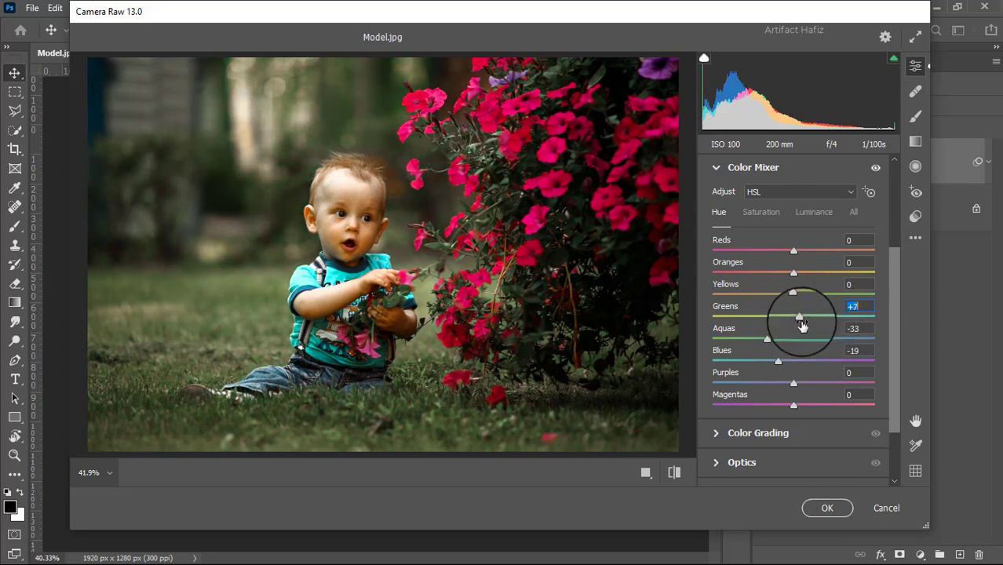
pyautogui.moveTo(793, 294)
pyautogui.mouseDown()
pyautogui.moveTo(836, 297)
pyautogui.moveTo(791, 299)
pyautogui.mouseUp()
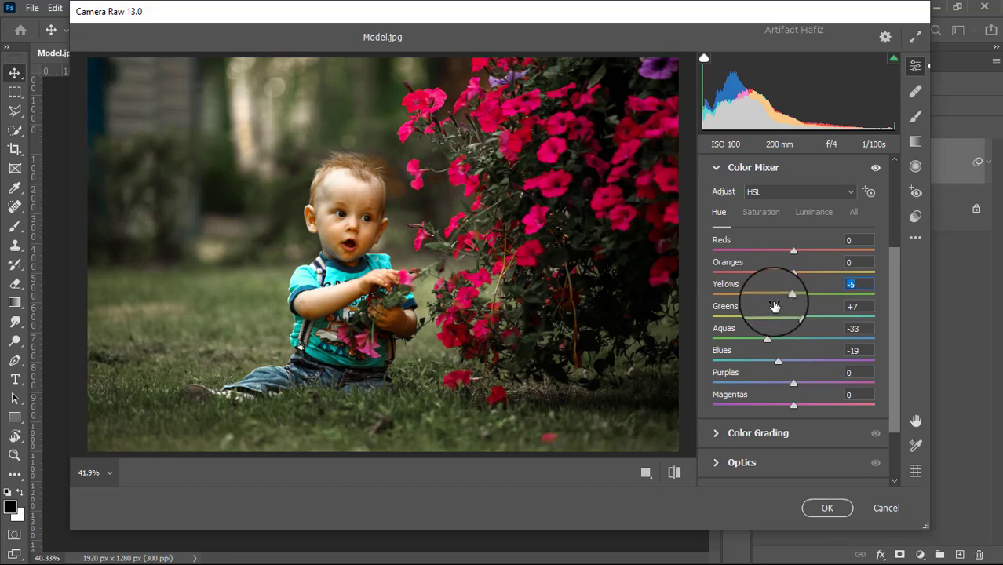
# Step: Color-grade the photo with a slight magenta-purple tint in the shadows and a slight orange-yellow tint in the highlights
pyautogui.scroll(-2, 777, 292)
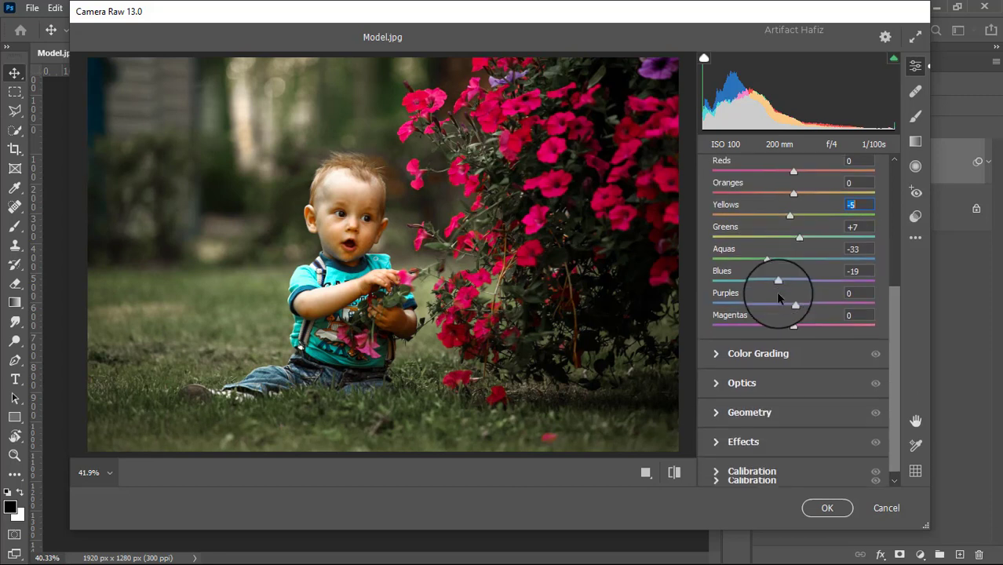
pyautogui.click(715, 355)
pyautogui.moveTo(745, 387); pyautogui.dragTo(771, 467)
pyautogui.moveTo(750, 395); pyautogui.dragTo(747, 390)
pyautogui.moveTo(842, 391); pyautogui.dragTo(901, 318)
# Step: Add a vignette effect with Vignetting -15, Roundness +43 and Feather 73
pyautogui.scroll(-1, 845, 296)
pyautogui.scroll(-3, 845, 296)
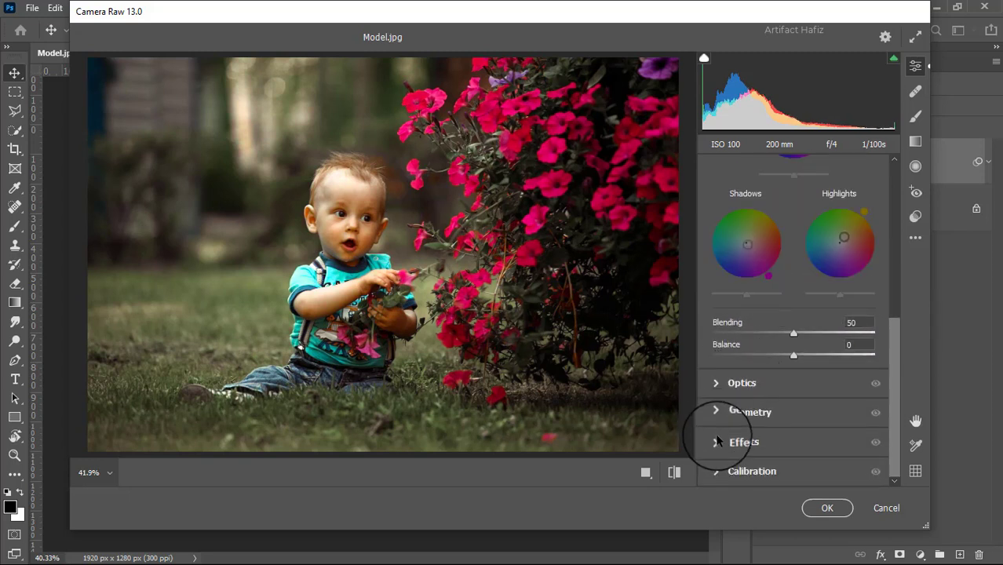
pyautogui.click(731, 440)
pyautogui.moveTo(794, 323); pyautogui.dragTo(782, 325)
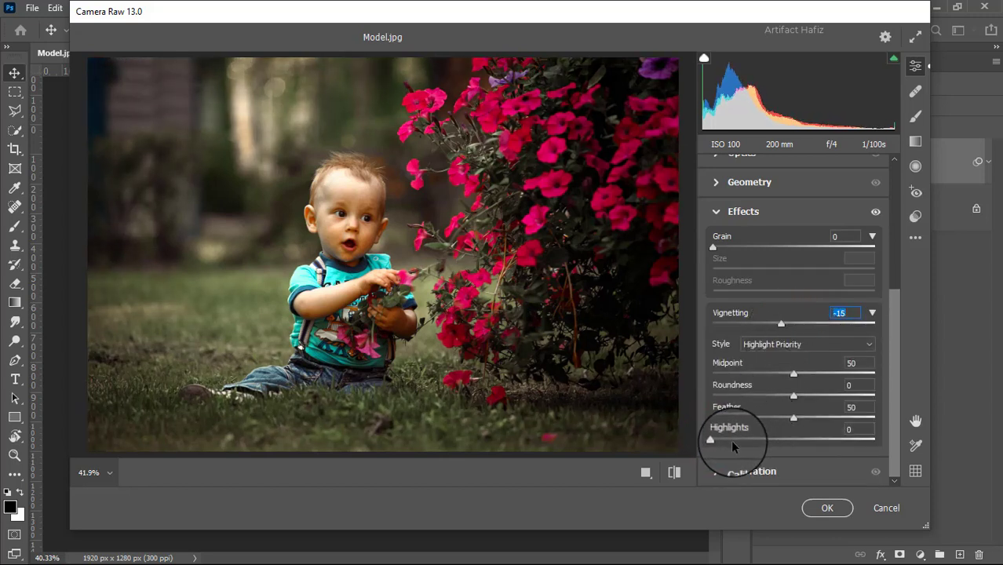
pyautogui.moveTo(794, 394); pyautogui.dragTo(833, 413)
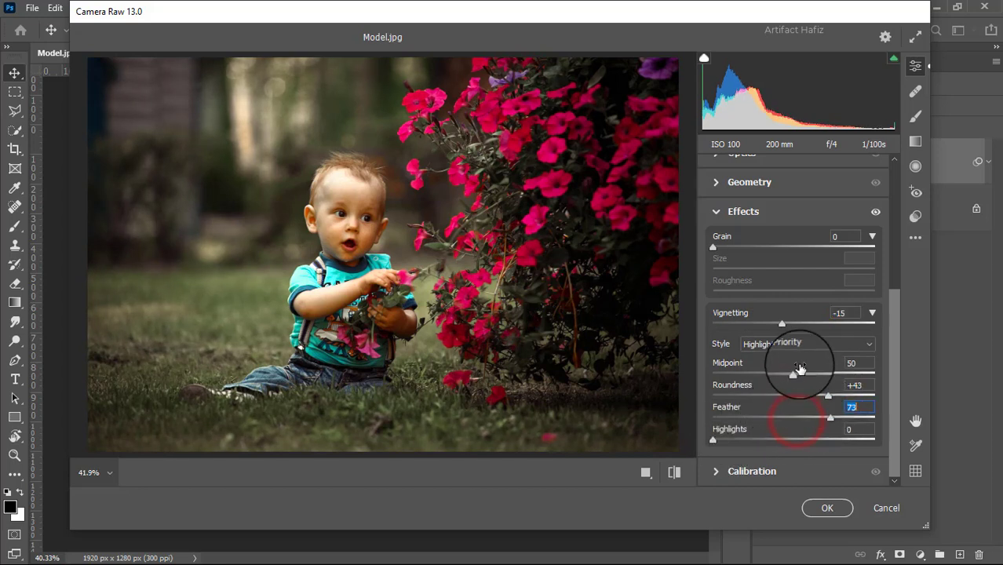
# Step: Calibrate the colors with Red Primary Hue +13 and Saturation -14, Green Primary Saturation +5 and Blue Primary Saturation +22, and apply the filter
pyautogui.click(714, 471)
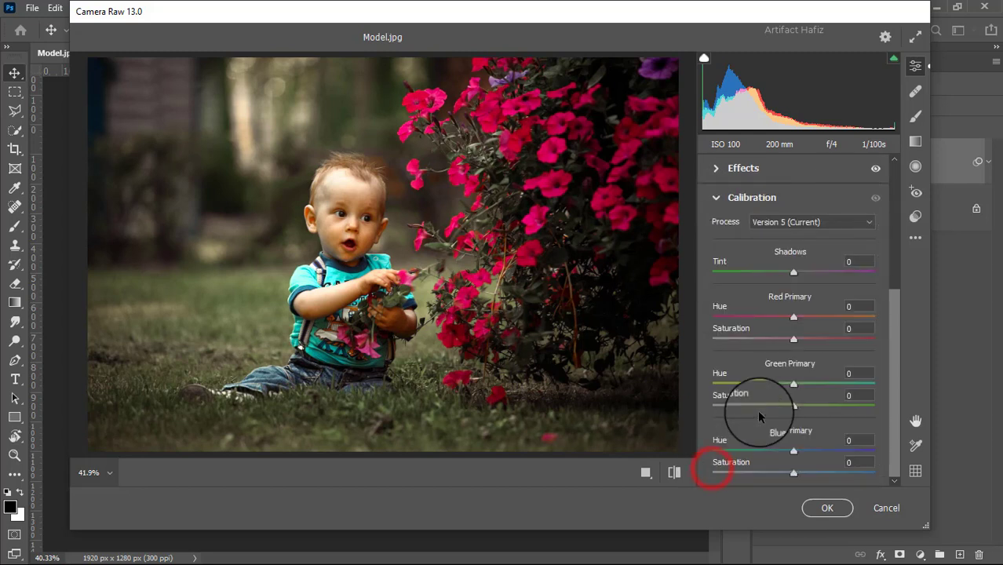
pyautogui.moveTo(793, 317); pyautogui.dragTo(795, 317)
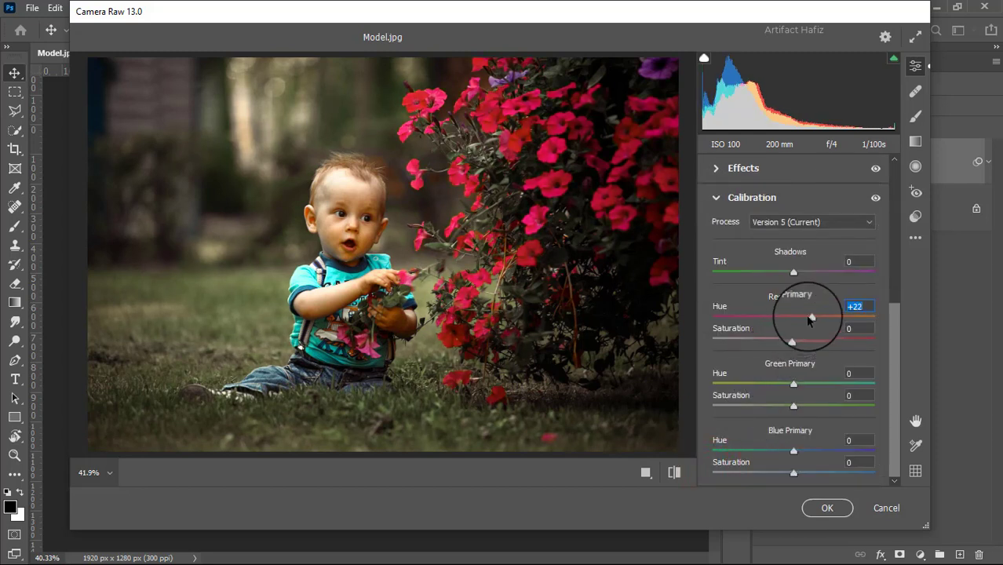
pyautogui.moveTo(812, 318); pyautogui.dragTo(806, 320)
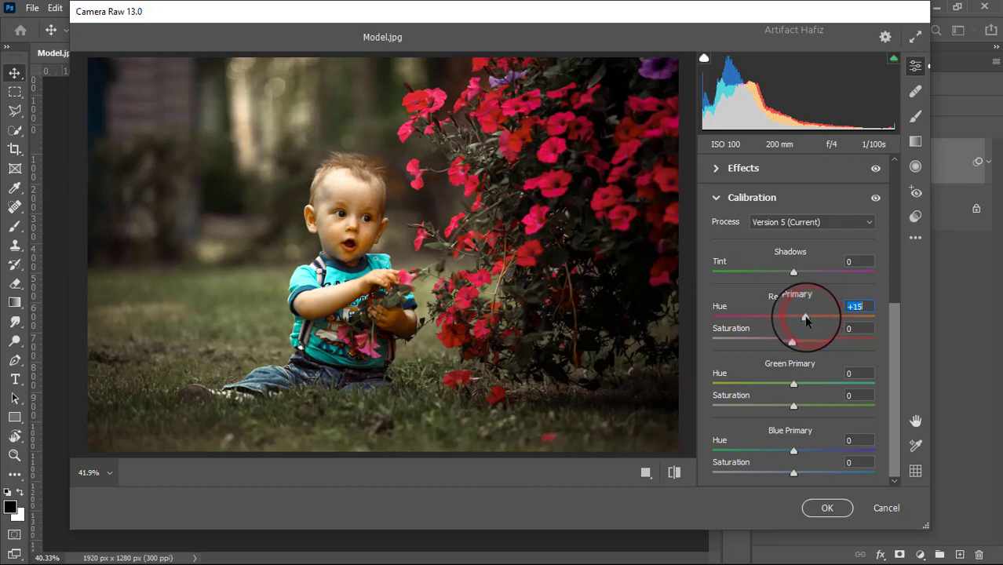
pyautogui.moveTo(792, 339); pyautogui.dragTo(782, 339)
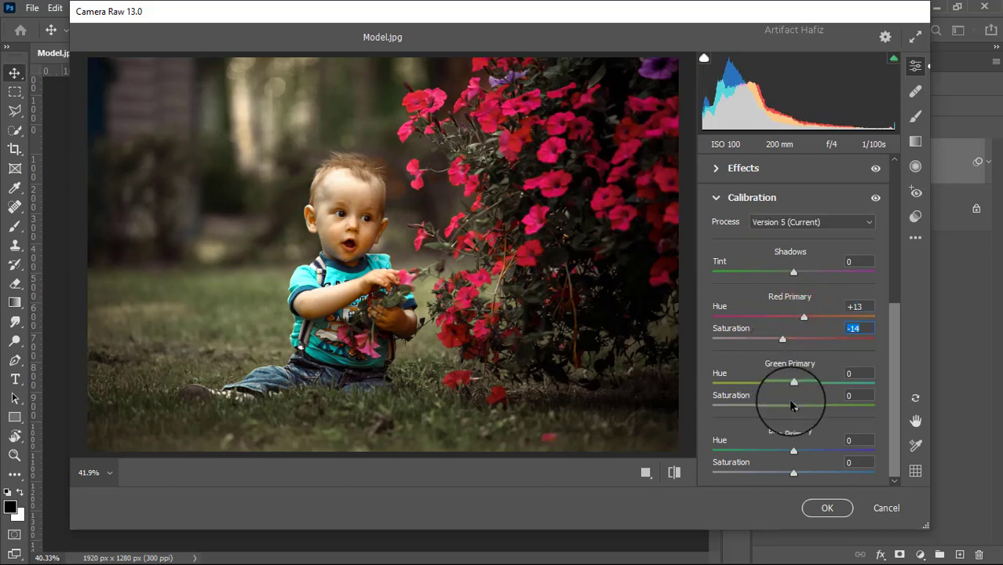
pyautogui.moveTo(794, 406); pyautogui.dragTo(797, 405)
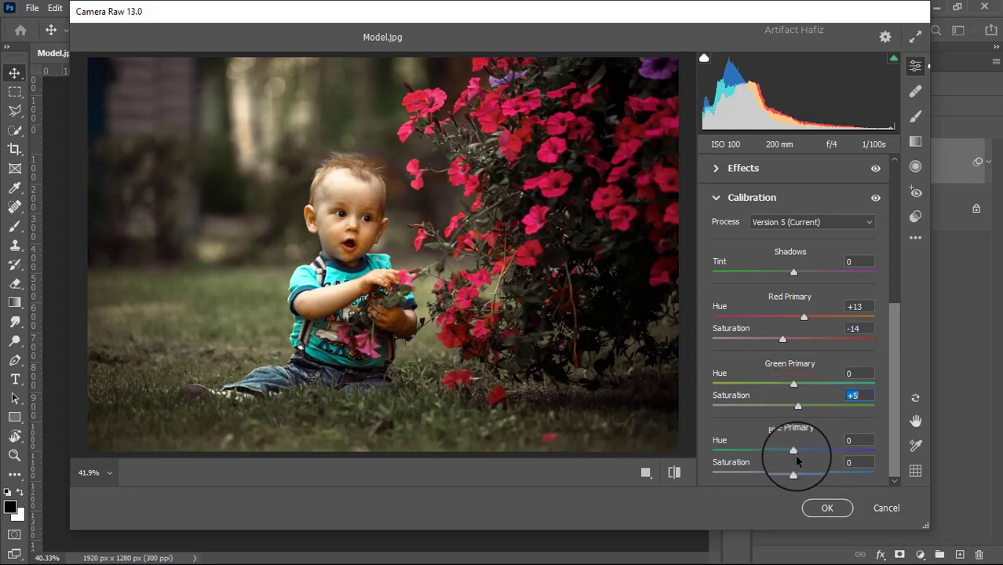
pyautogui.moveTo(794, 474)
pyautogui.mouseDown()
pyautogui.moveTo(822, 473)
pyautogui.moveTo(813, 474)
pyautogui.mouseUp()
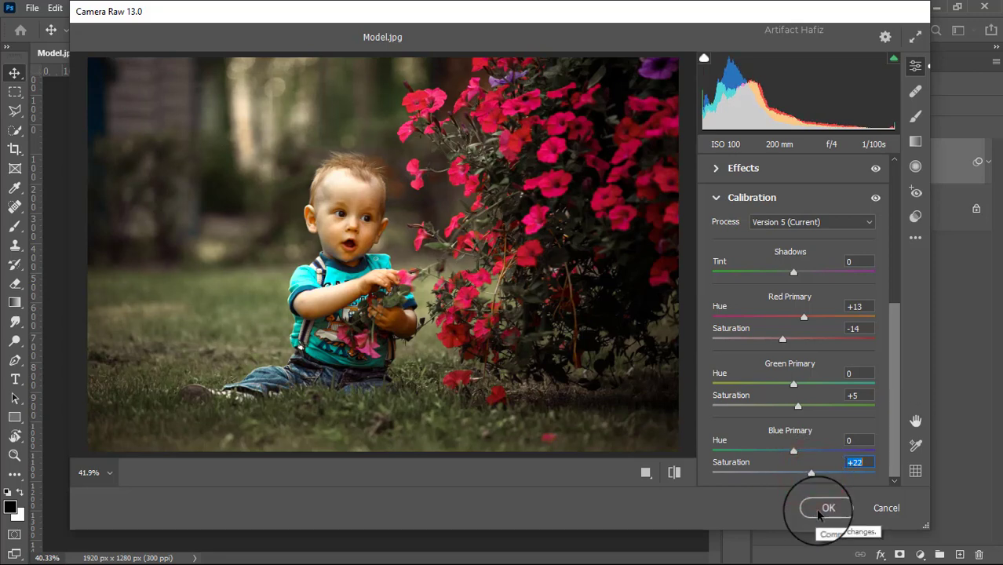
pyautogui.click(817, 509)
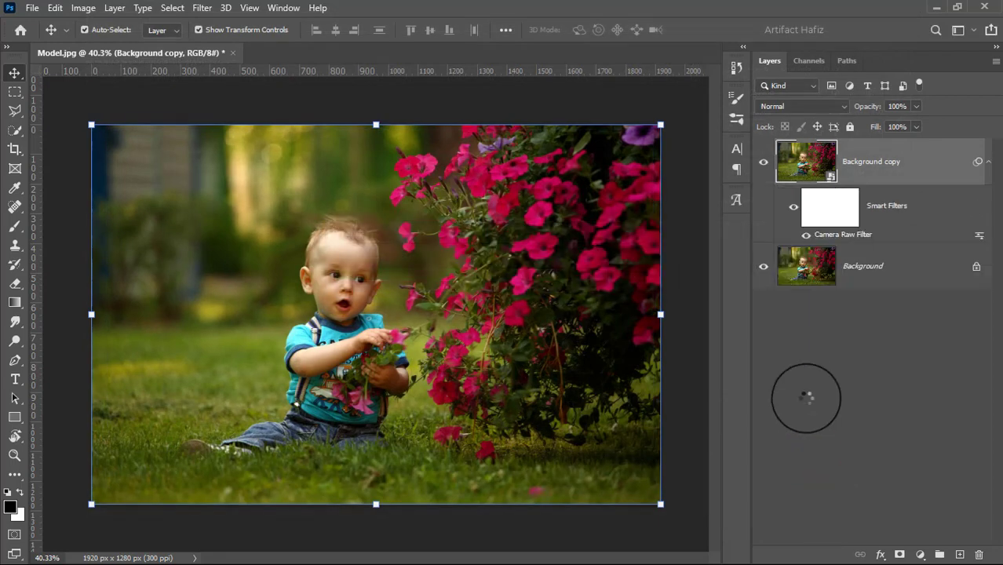
# Step: Compare the photo before and after grading by toggling the visibility of the Background copy layer, leaving it shown
pyautogui.click(765, 162)
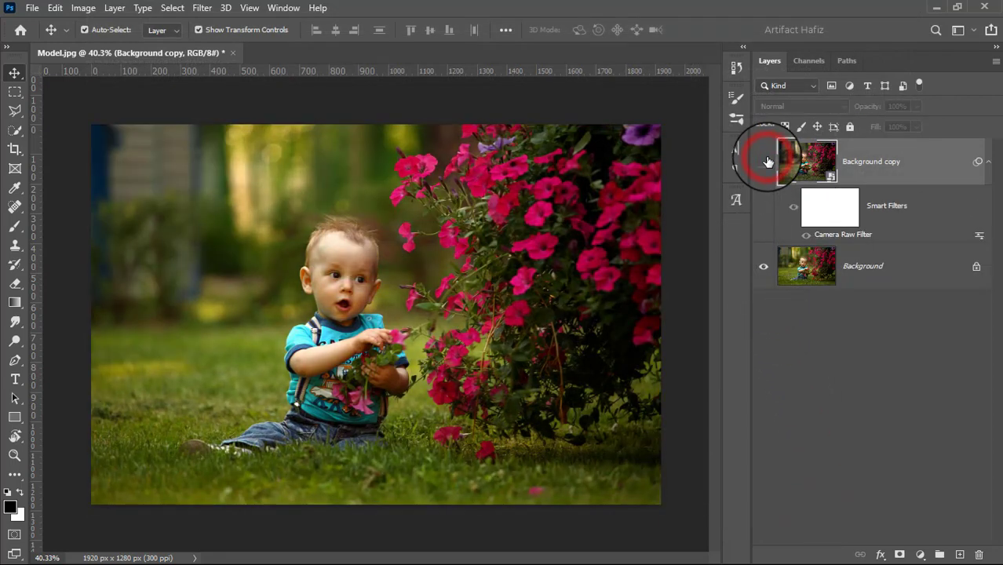
pyautogui.click(765, 162)
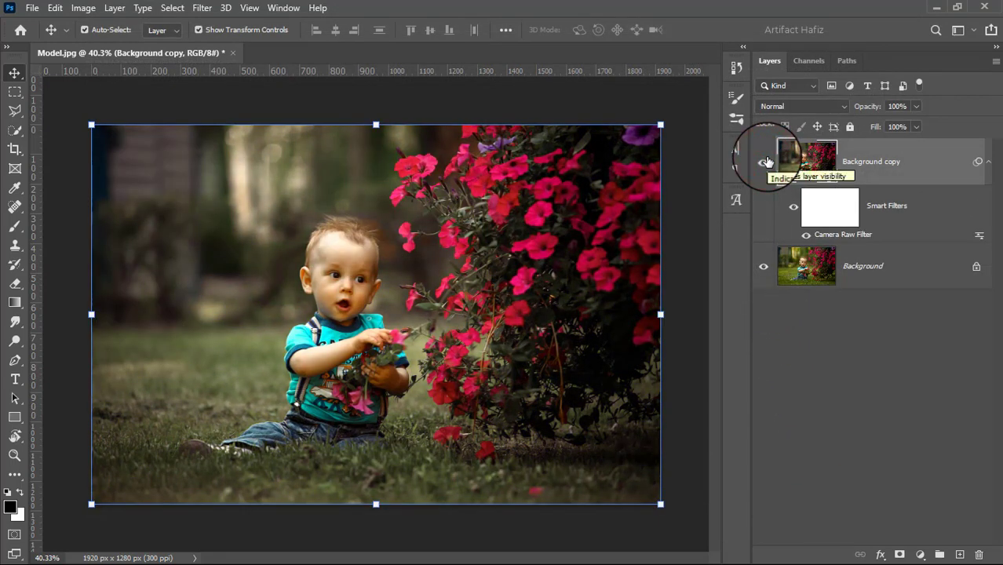
pyautogui.click(765, 162)
pyautogui.click(766, 161)
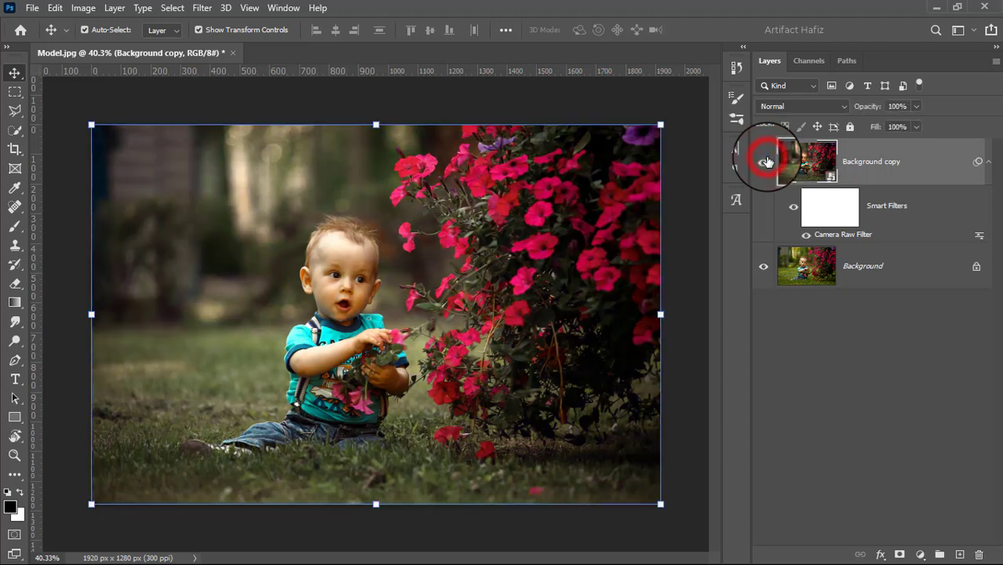